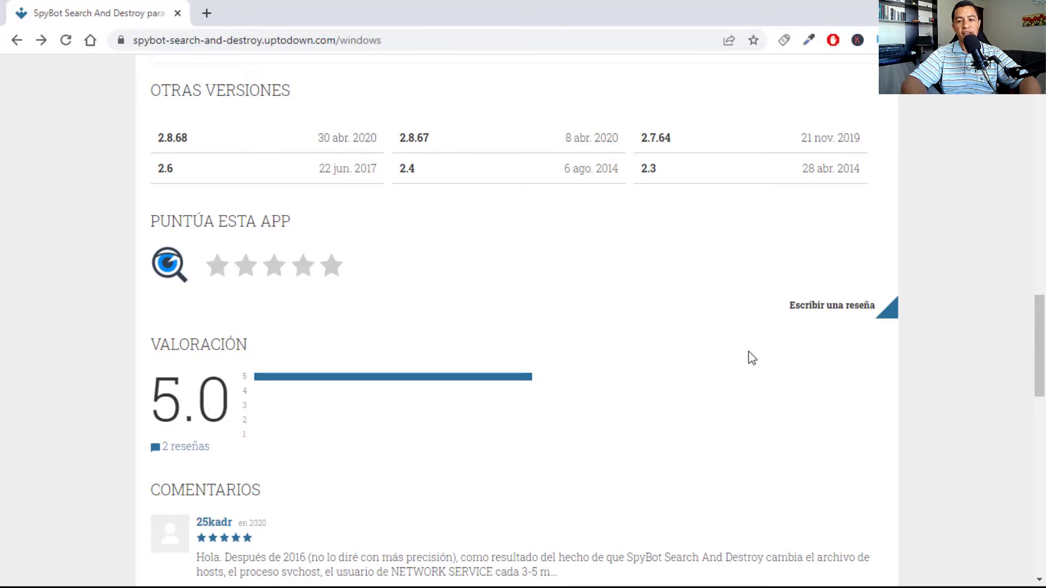
Download the latest version, 2.9.82.0, of SpyBot Search And Destroy from its Uptodown page.
drag(1042, 329, 1041, 102)
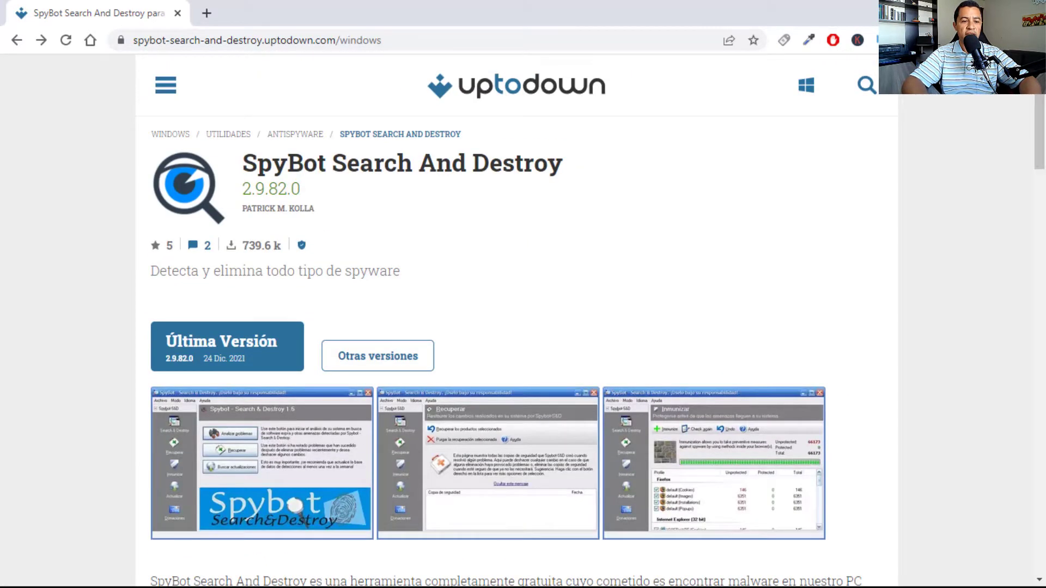
click(243, 358)
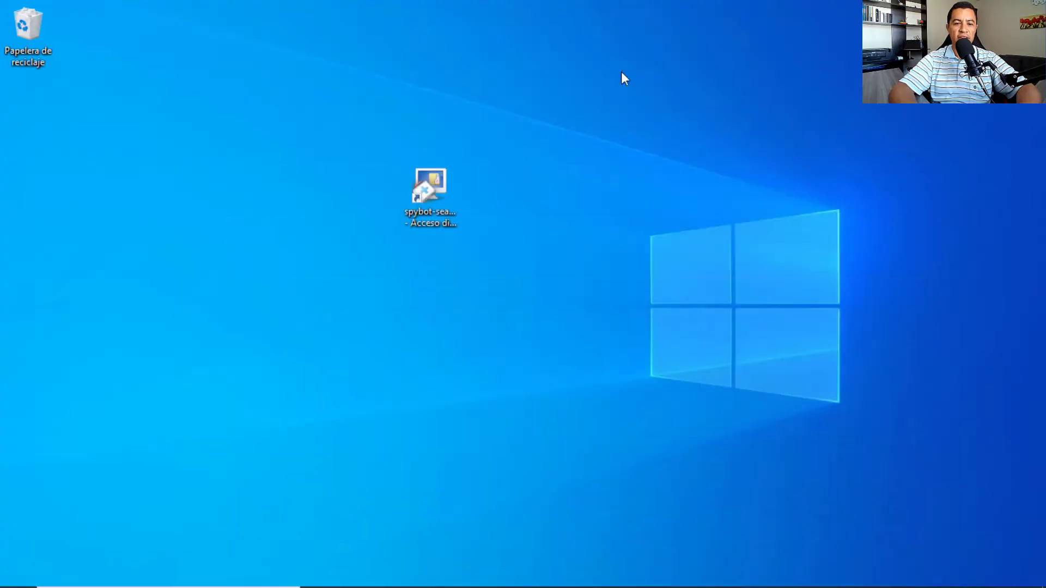
Run the Spybot installer shortcut on the desktop as administrator and allow the file to execute.
click(427, 213)
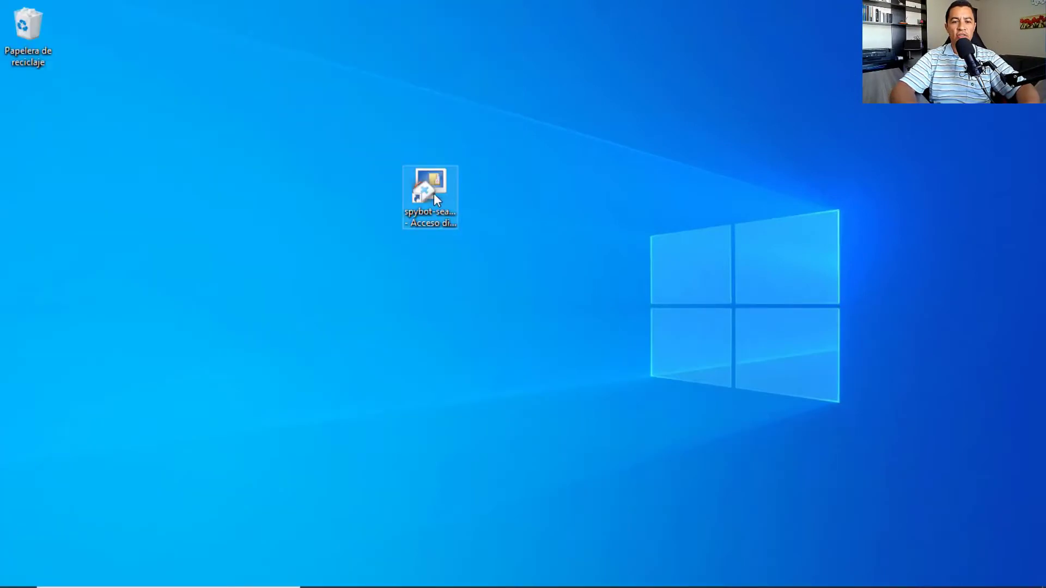
click(423, 192)
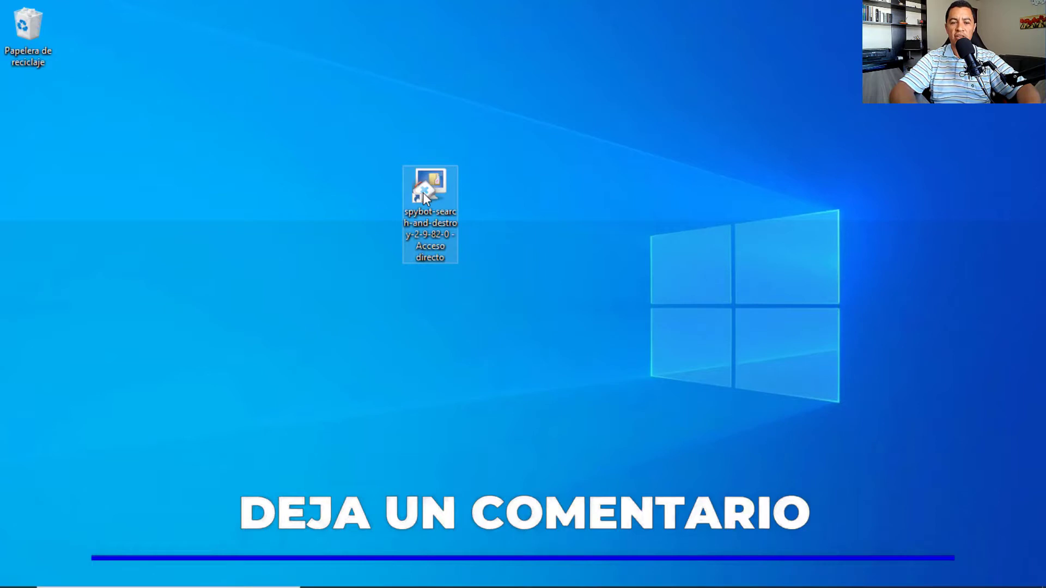
right_click(423, 192)
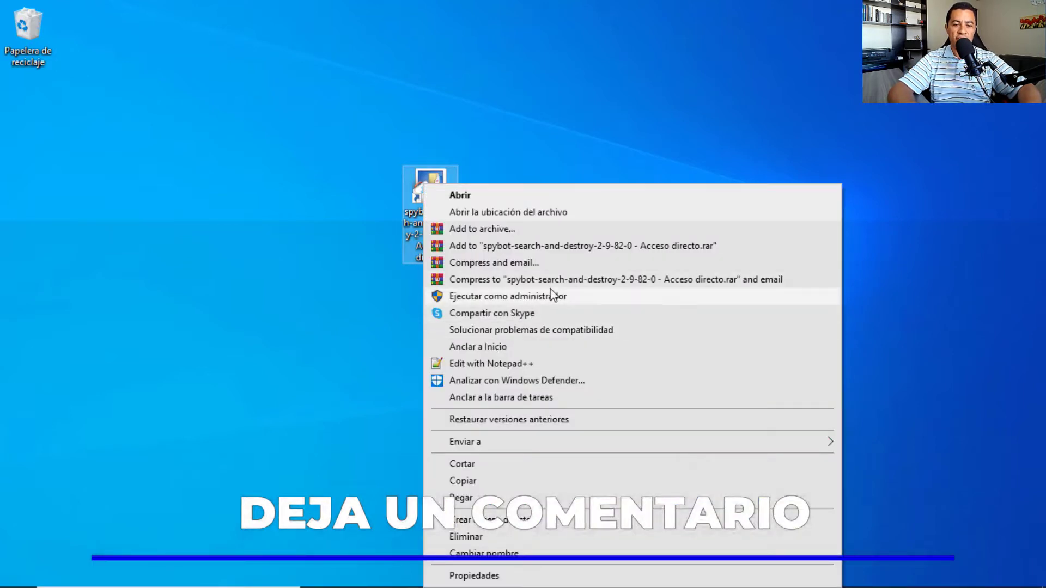
click(543, 298)
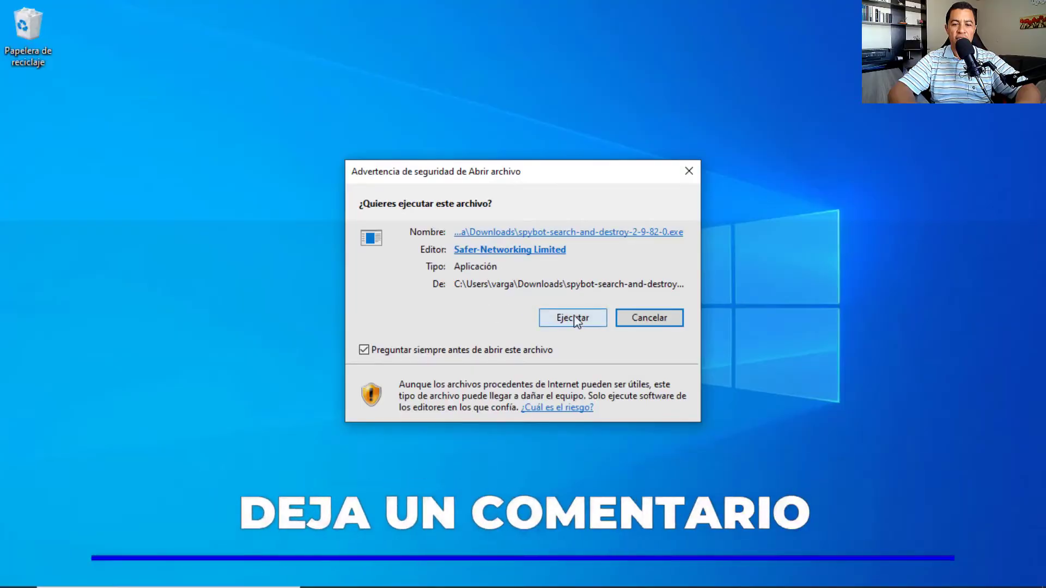
click(571, 316)
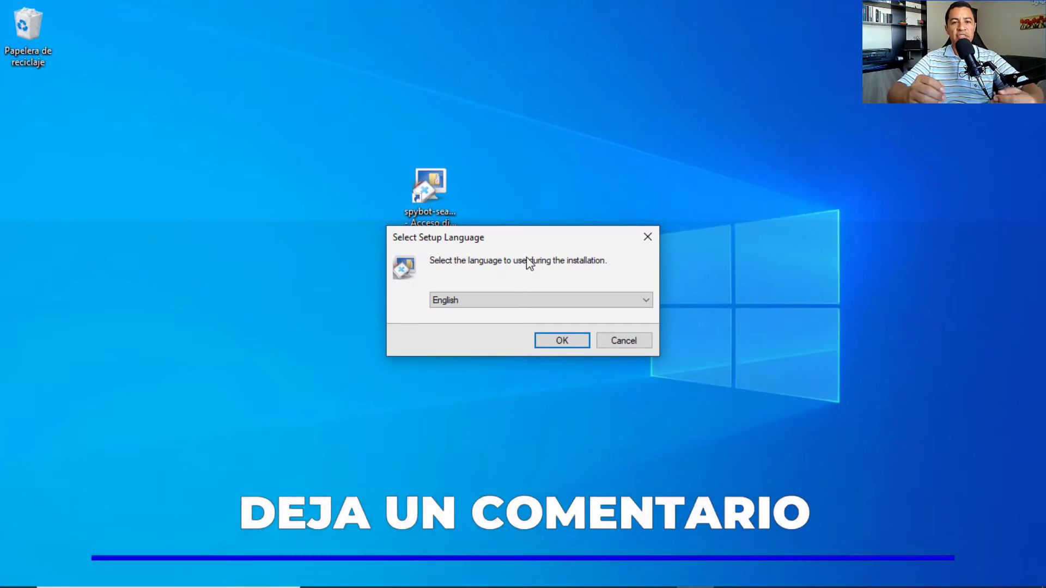
Set the setup language to English and keep the usage mode that protects without having to attend to it.
click(646, 301)
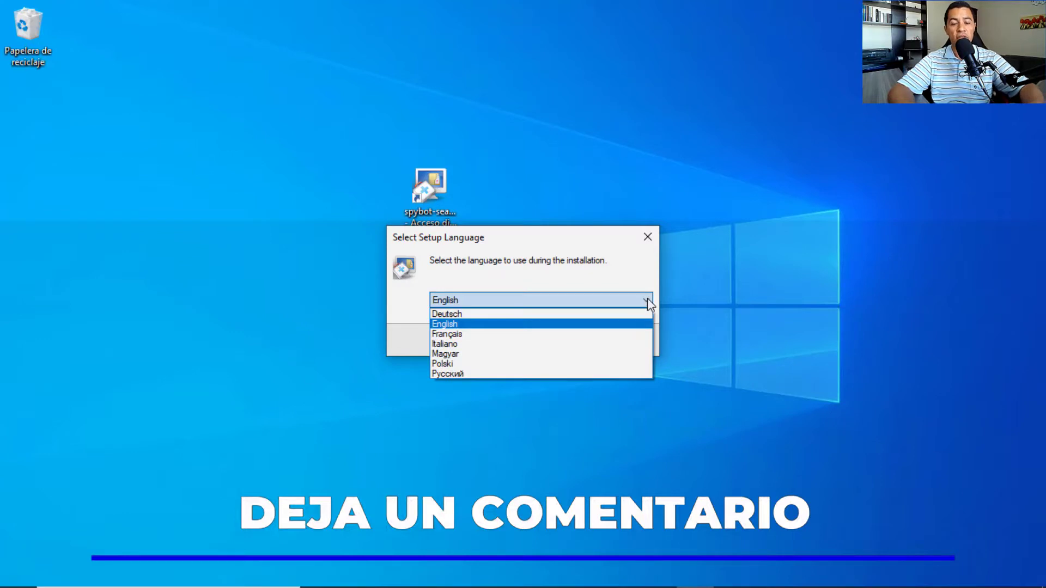
click(647, 301)
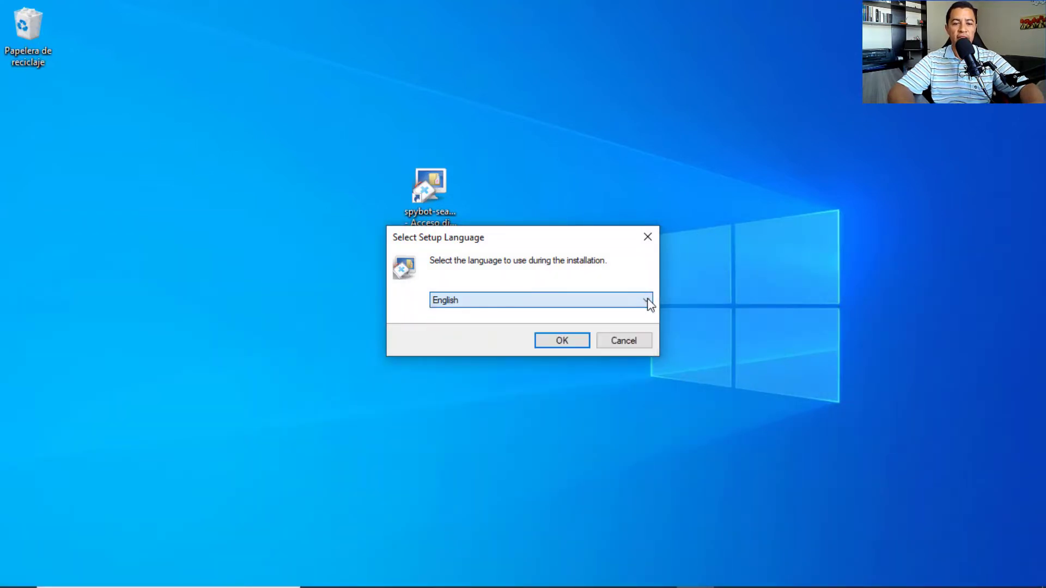
click(562, 342)
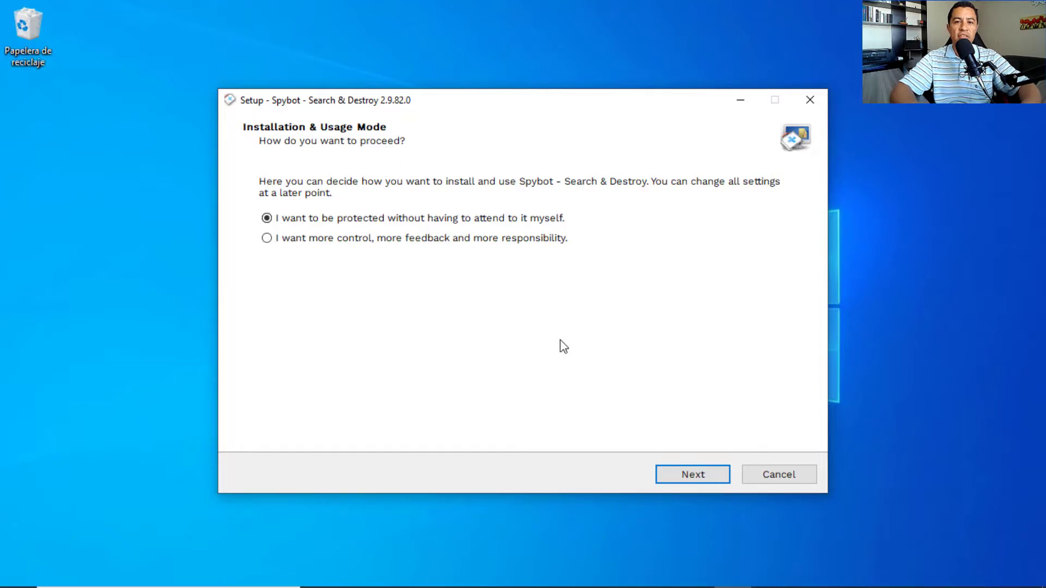
click(684, 478)
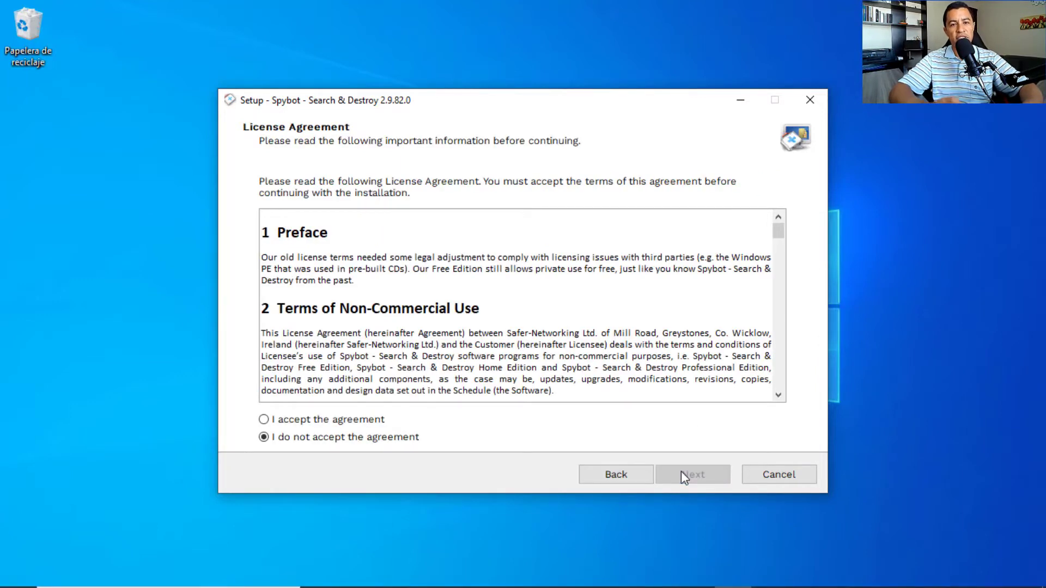
Accept the license agreement and the privacy policy in the Spybot setup.
click(363, 420)
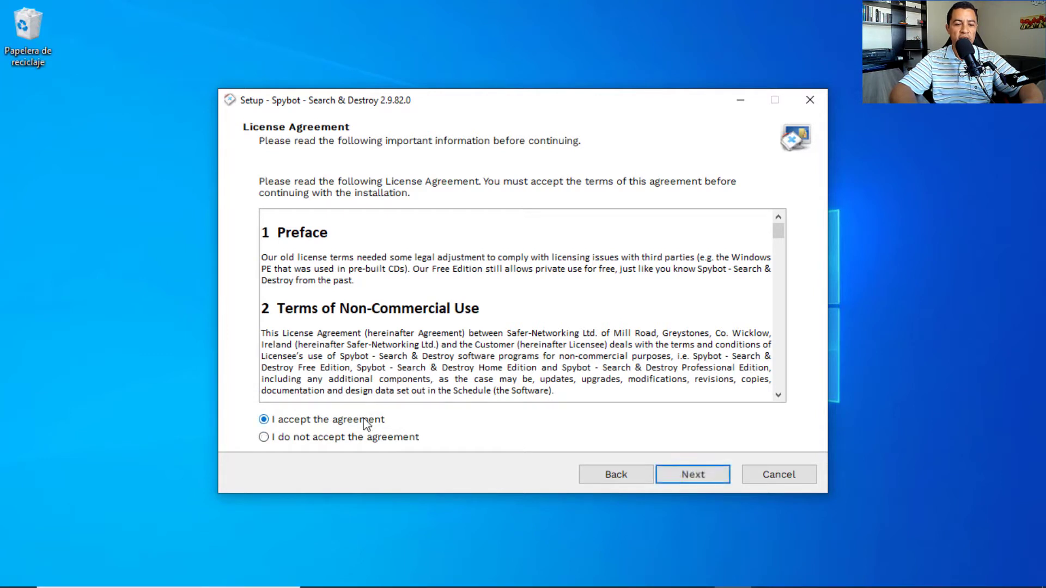
click(676, 477)
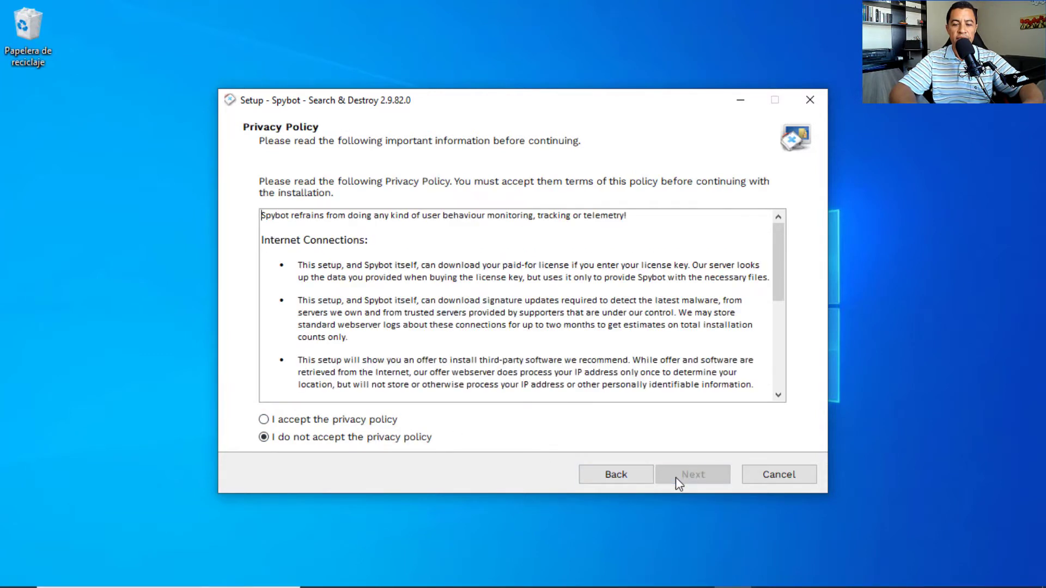
click(346, 423)
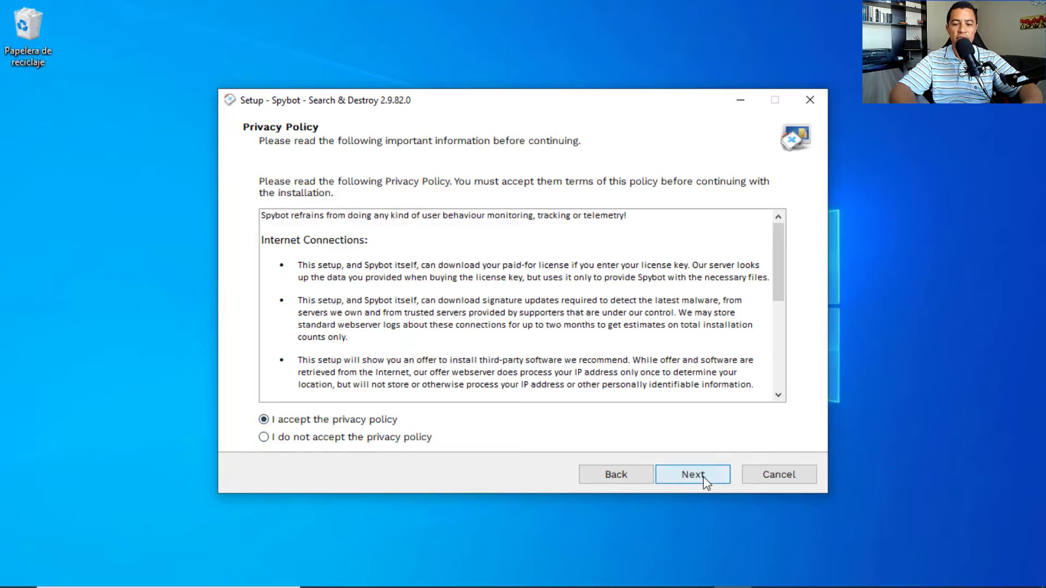
click(706, 482)
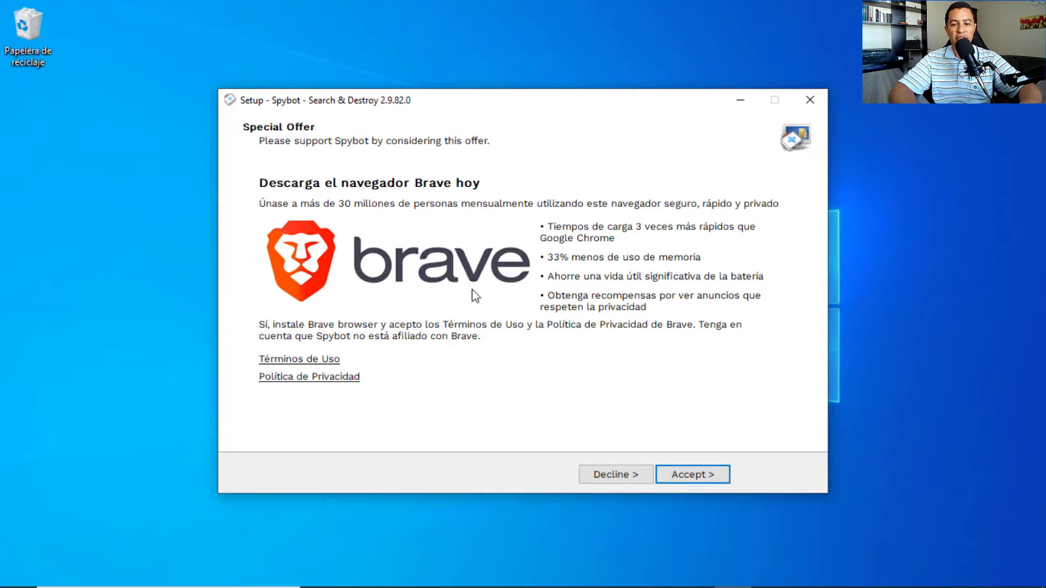
Decline the Brave browser offer and choose the Spybot edition without anti-virus, leaving Anti-Beacon out.
click(606, 479)
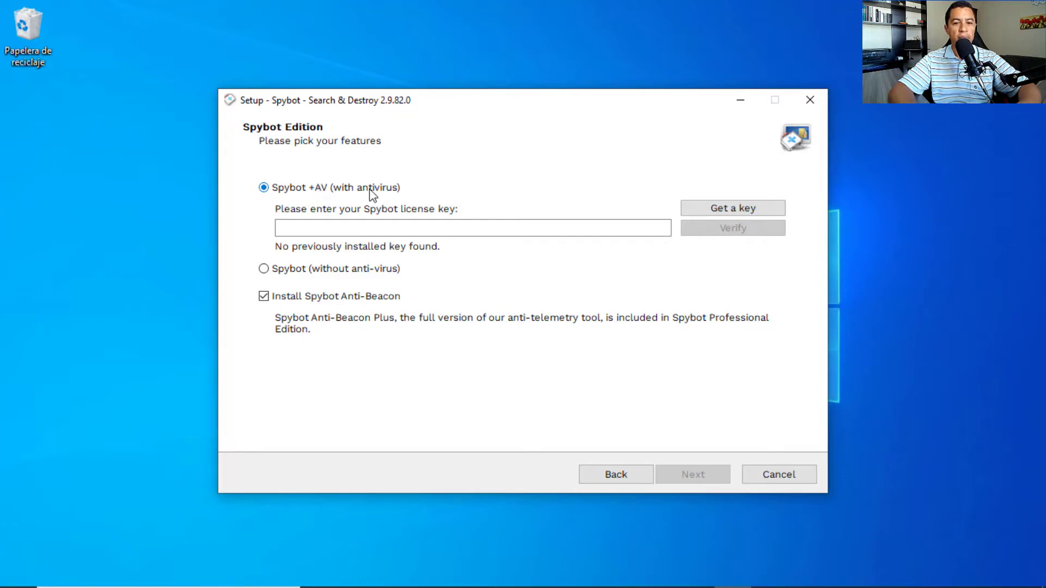
click(264, 269)
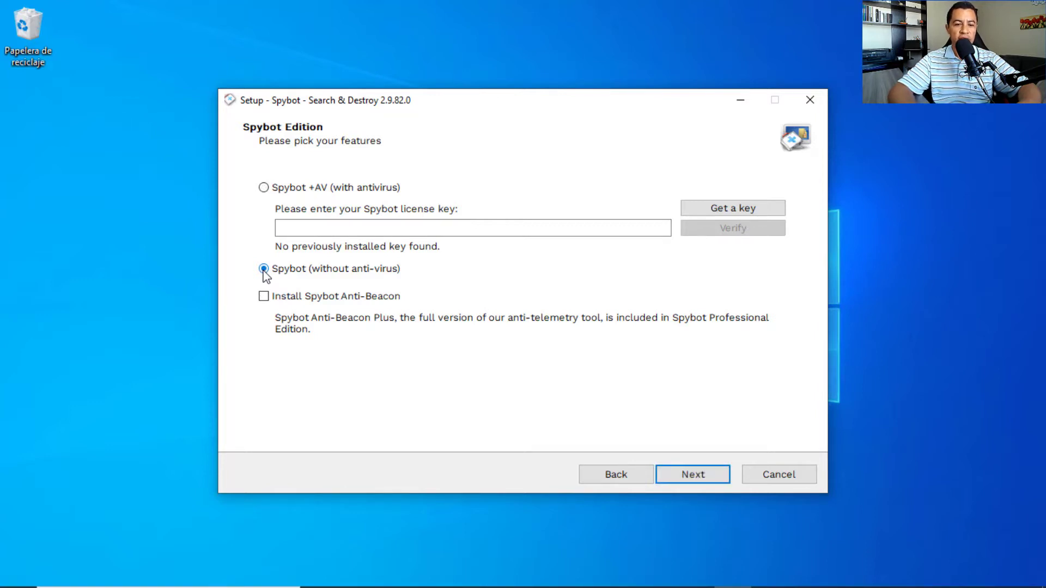
click(688, 478)
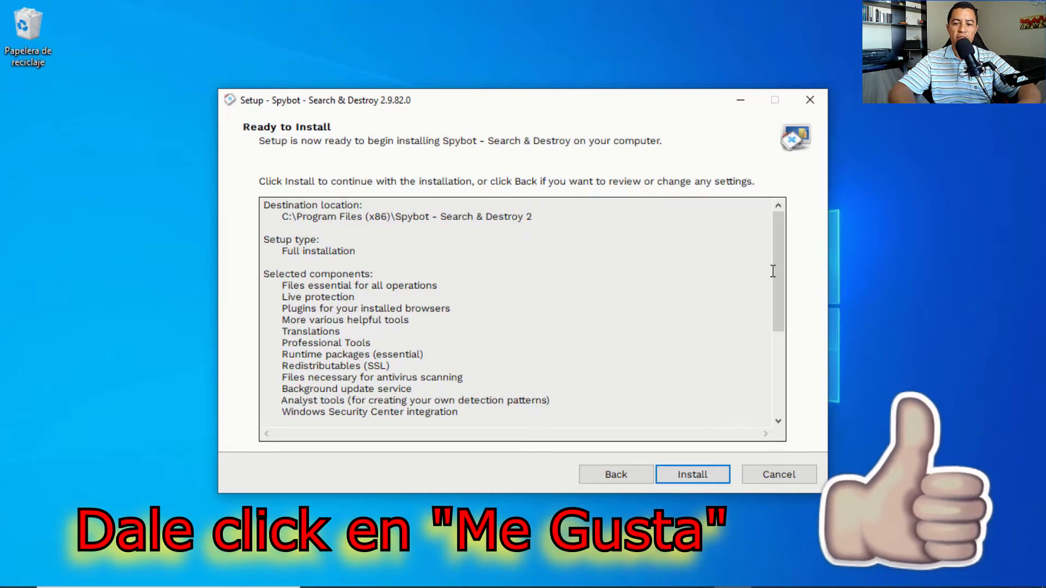
Install Spybot with the summarized settings and close the Update window after the signatures are updated.
drag(777, 269, 791, 250)
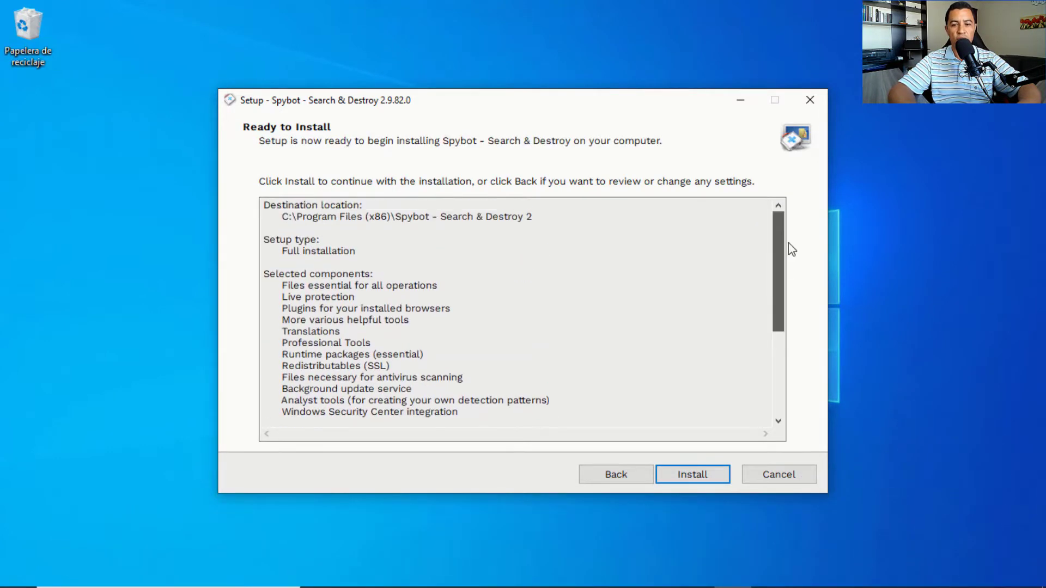
click(696, 480)
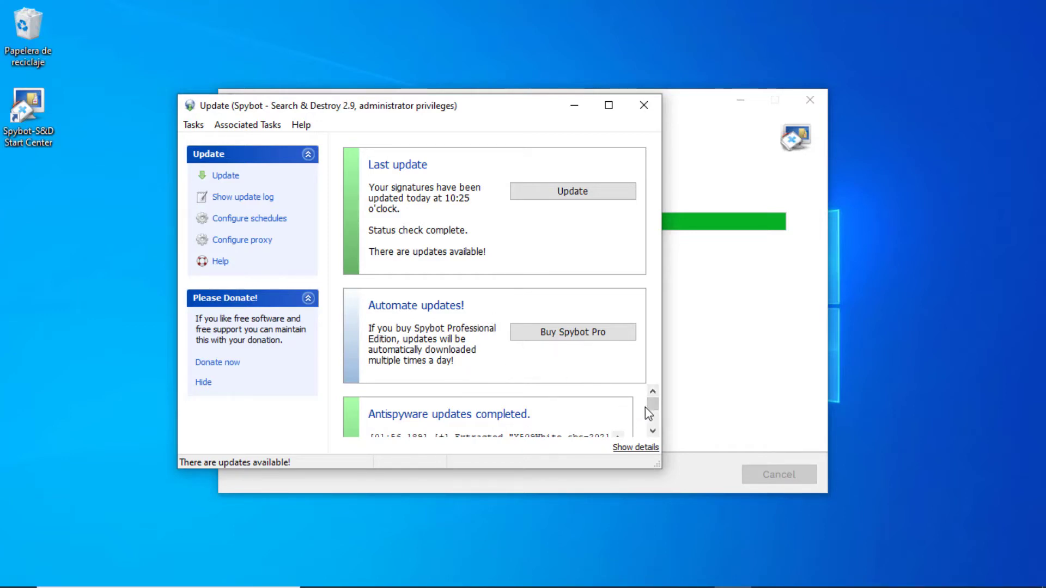
drag(652, 407, 654, 408)
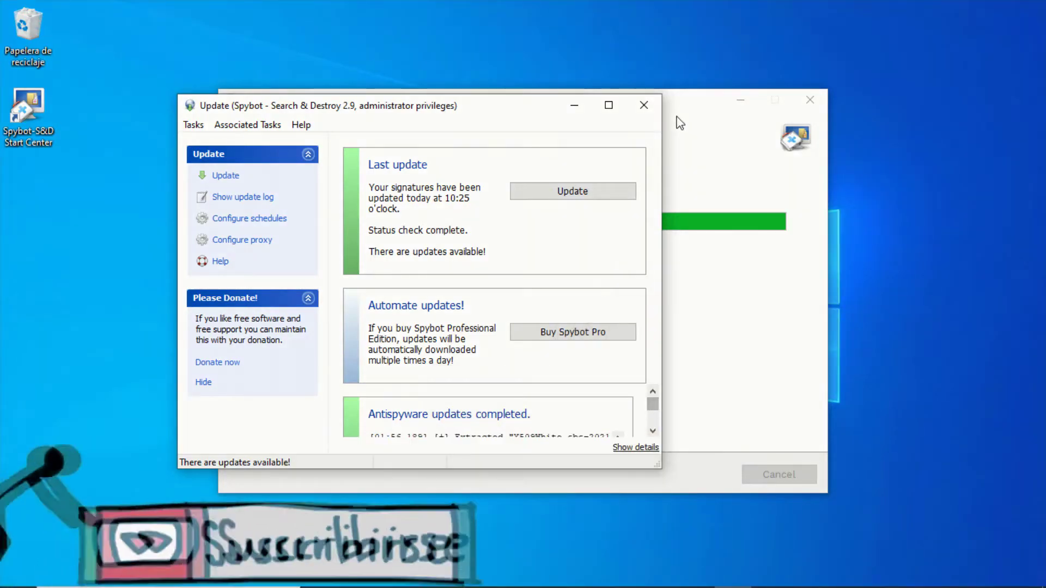
click(644, 105)
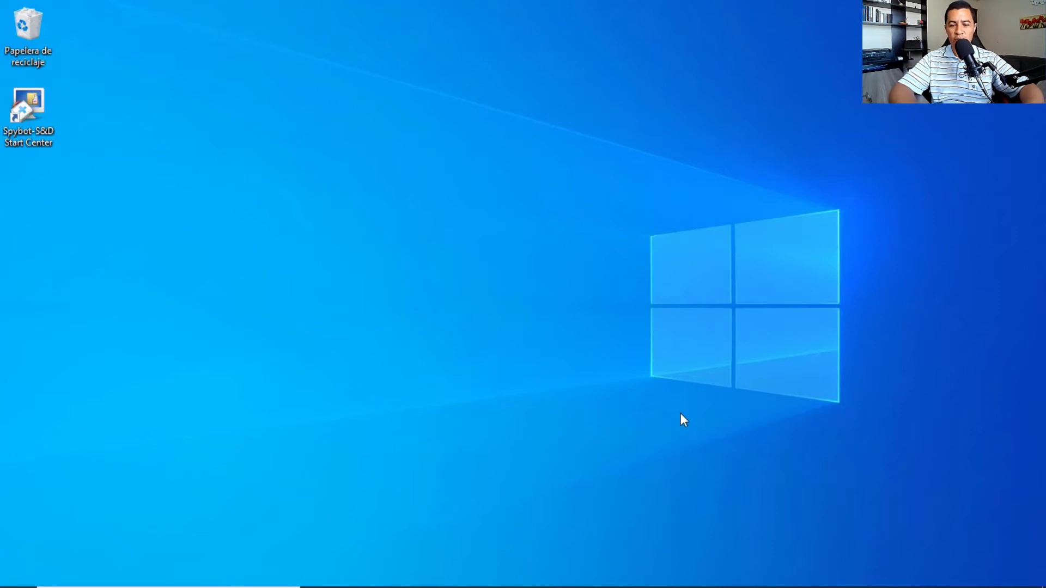
Check the hidden notification area icons on the taskbar, then return to the desktop.
mouse_move(817, 586)
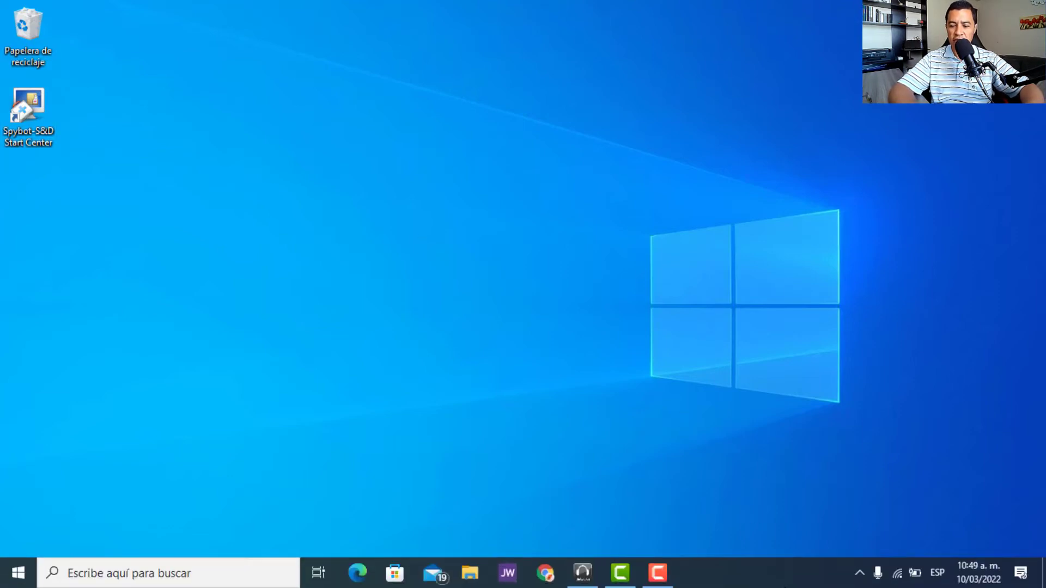
click(861, 577)
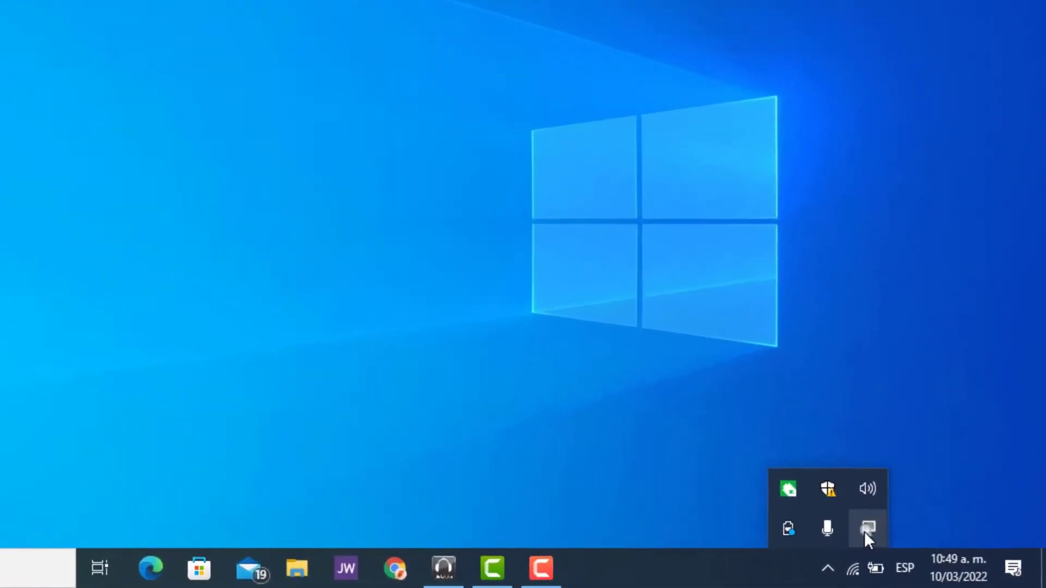
mouse_move(868, 534)
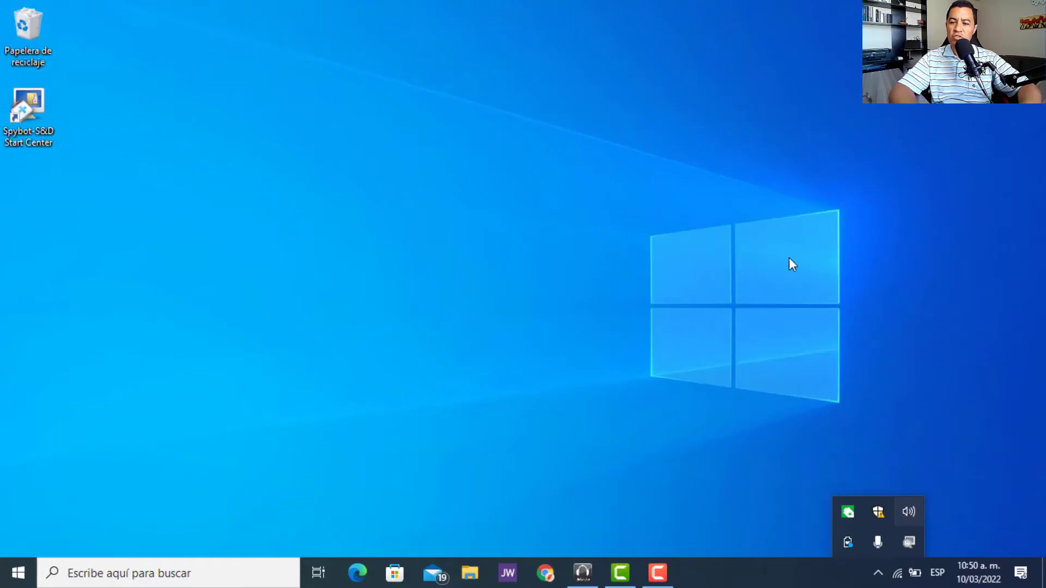
click(788, 260)
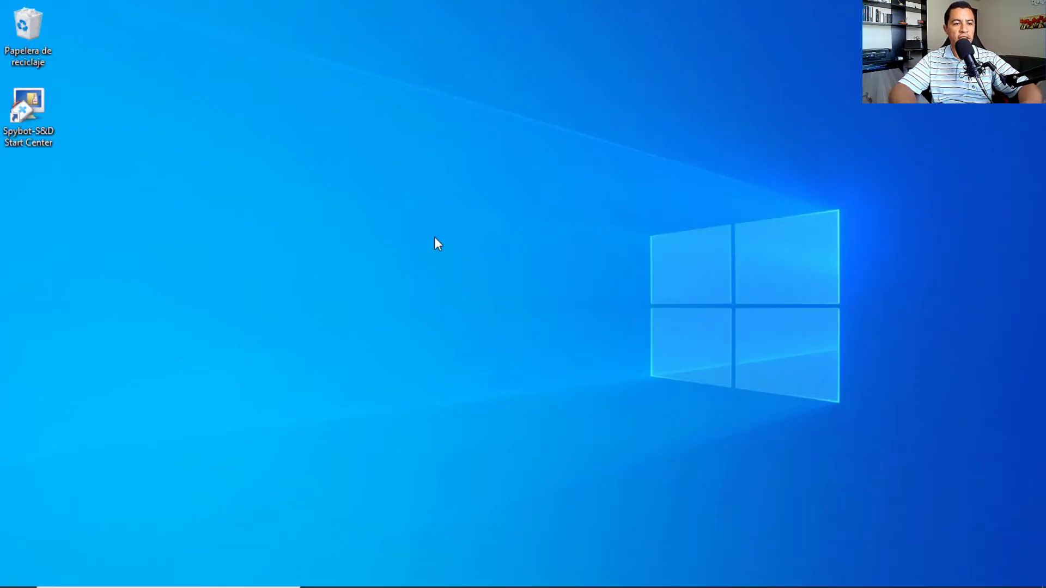
Open the Spybot-S&D Start Center from the desktop and review its scan, immunization, update and Pro sections.
double_click(23, 105)
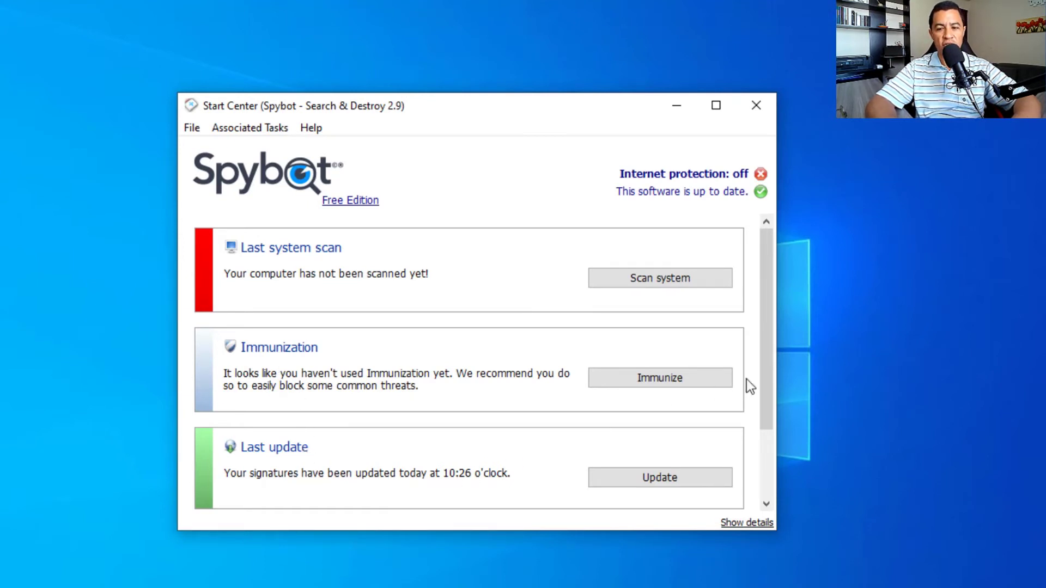
drag(768, 376, 757, 457)
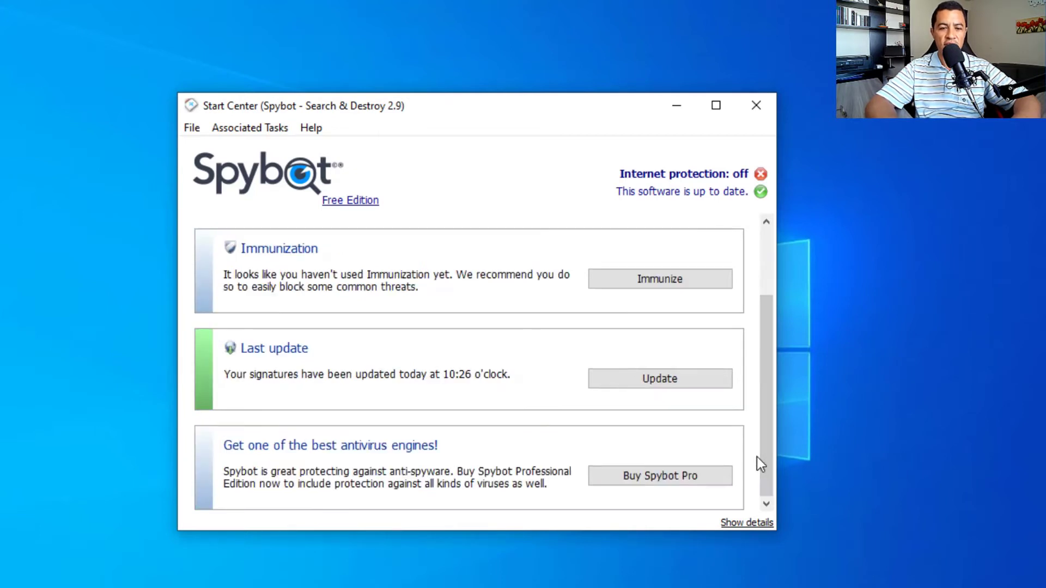
drag(769, 440, 774, 320)
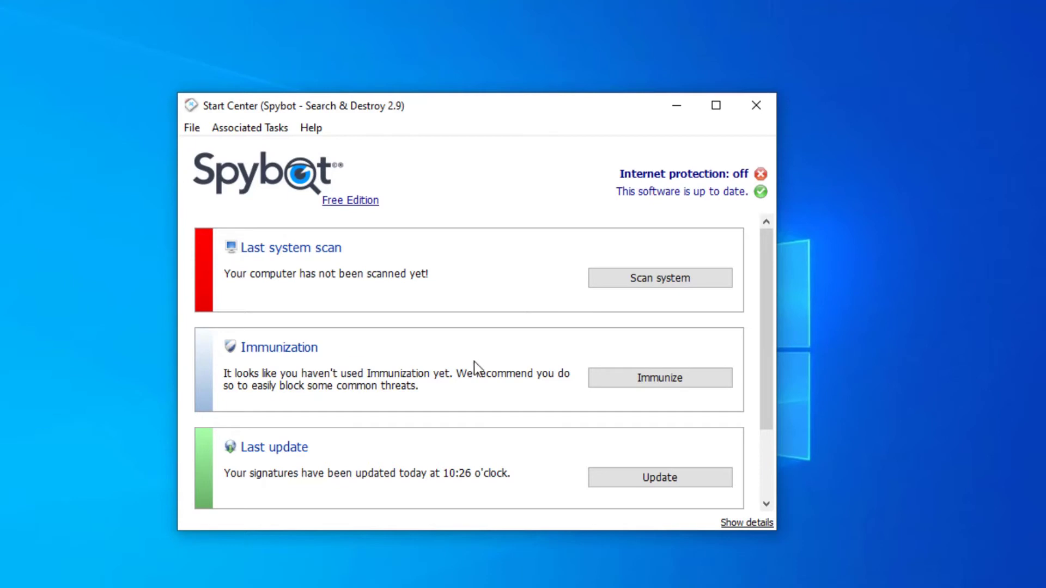
Apply Full Immunization to the system with Spybot's help dialogs enabled, and close the Immunization window.
click(648, 380)
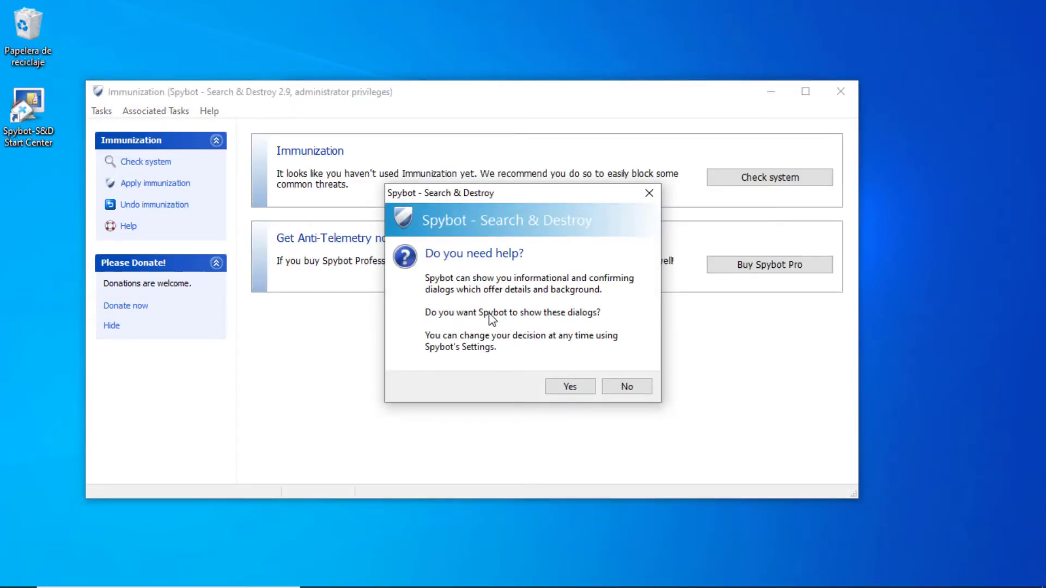
click(567, 387)
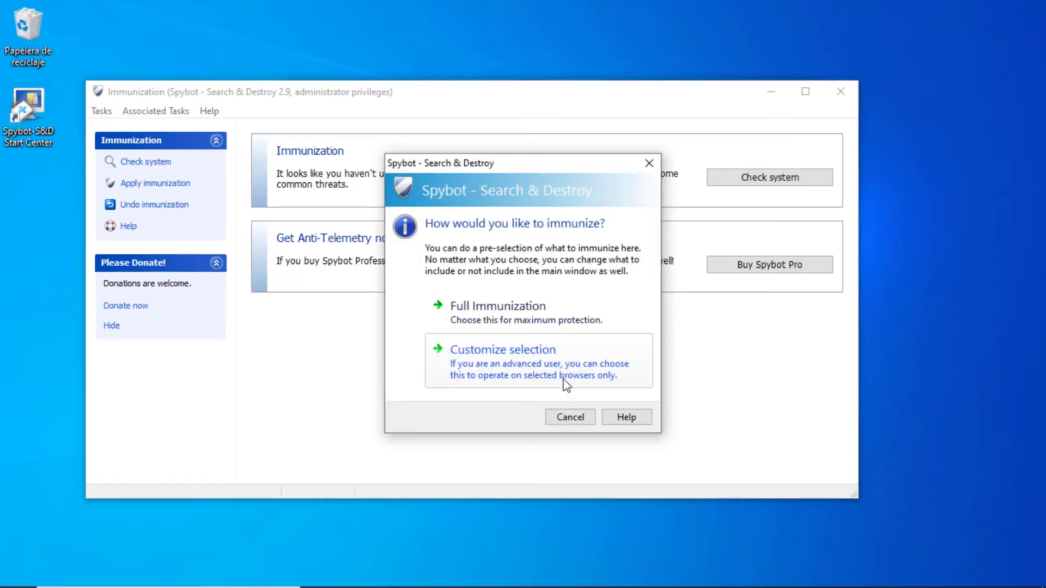
click(497, 315)
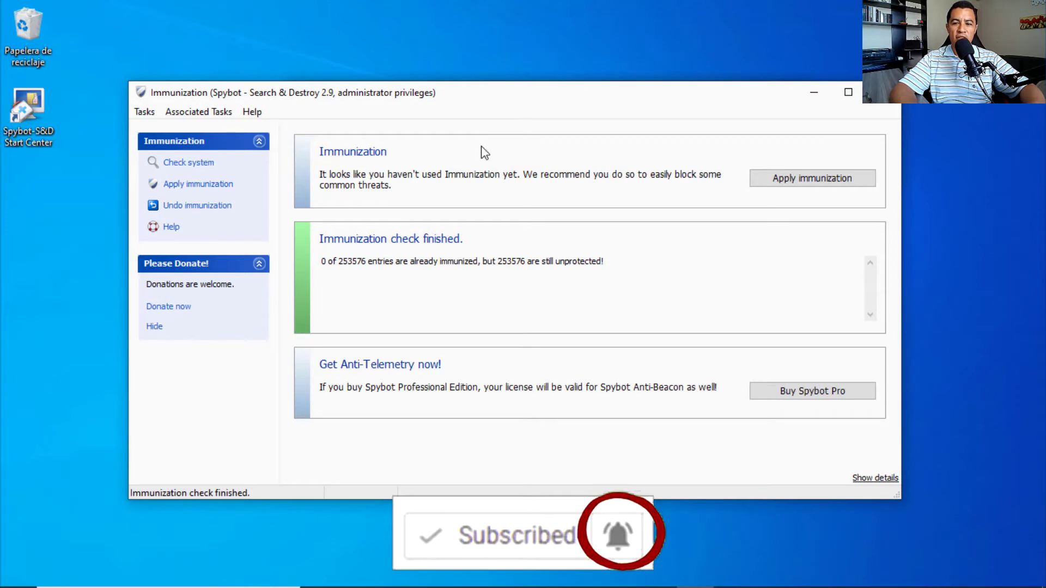
click(812, 179)
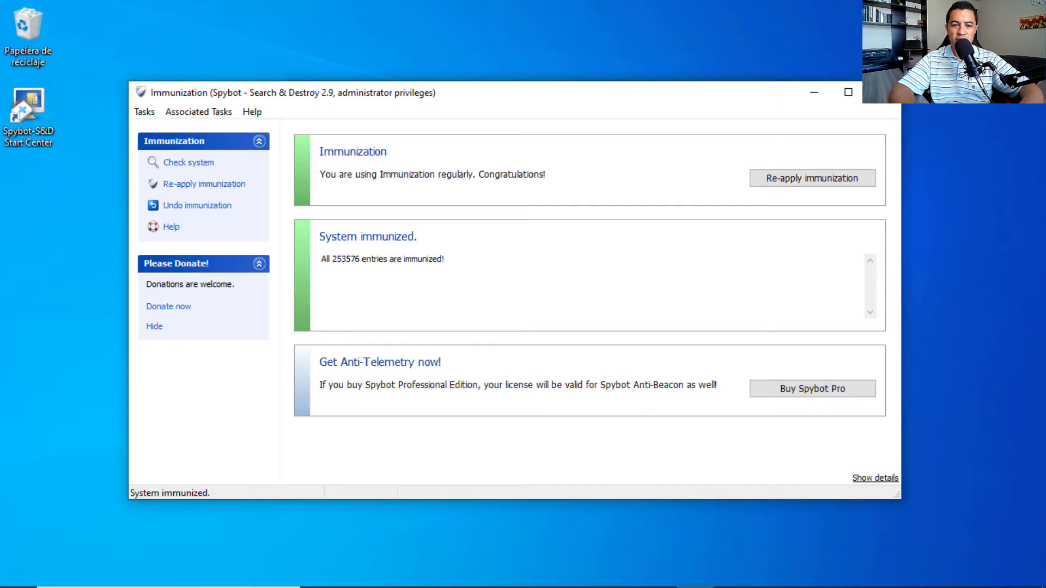
click(882, 93)
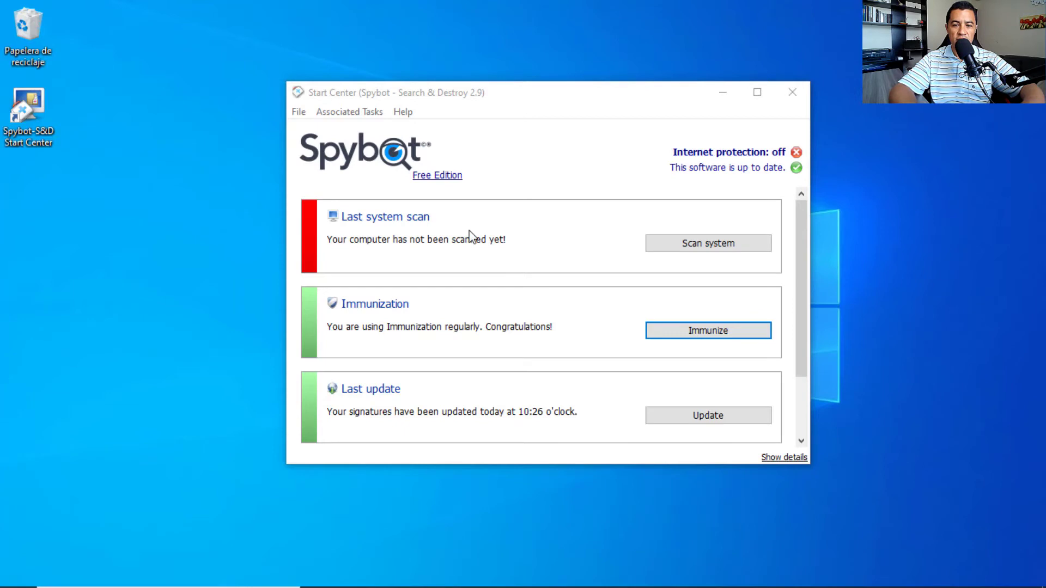
Run a Spybot system scan for malware from the Start Center.
click(688, 248)
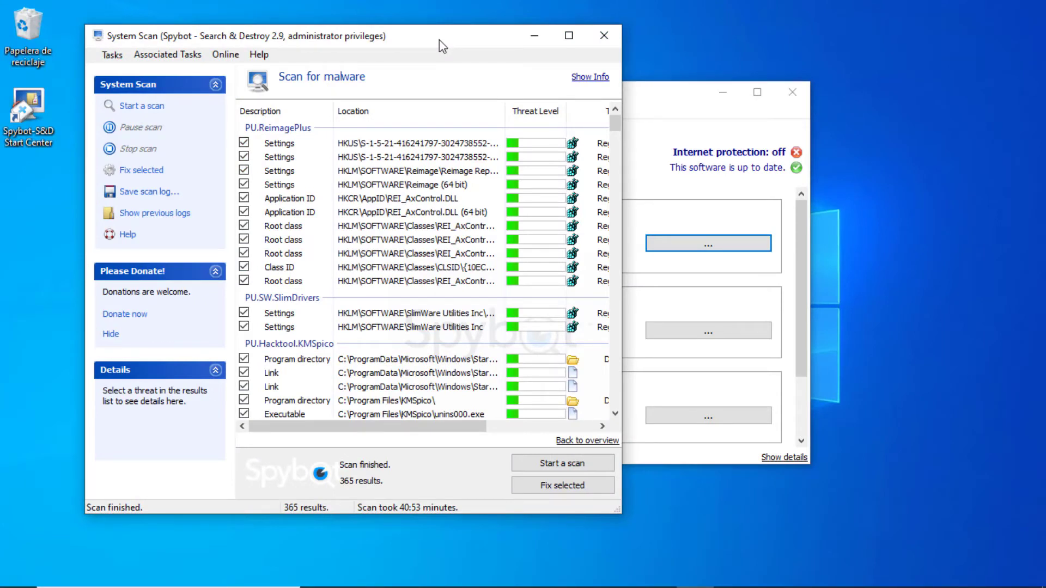
Fix all the selected threats in the malware scan results and close the Cleaner window.
click(568, 36)
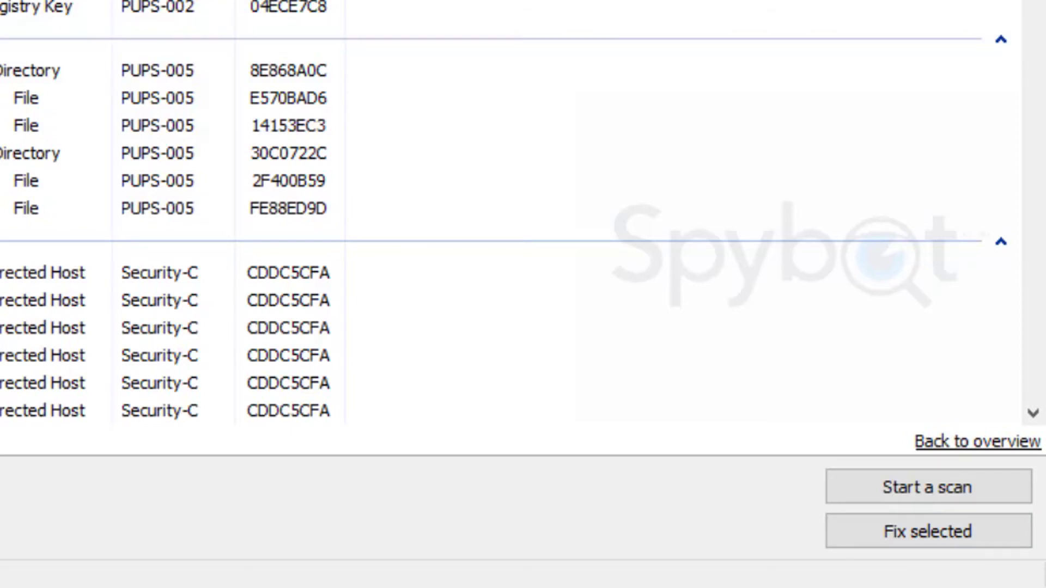
click(944, 532)
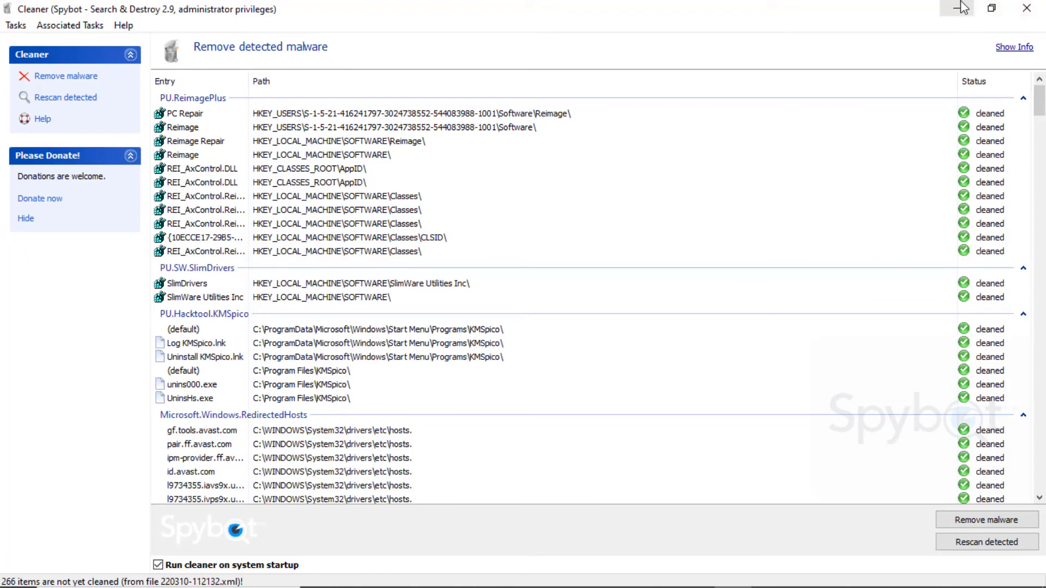
click(1024, 10)
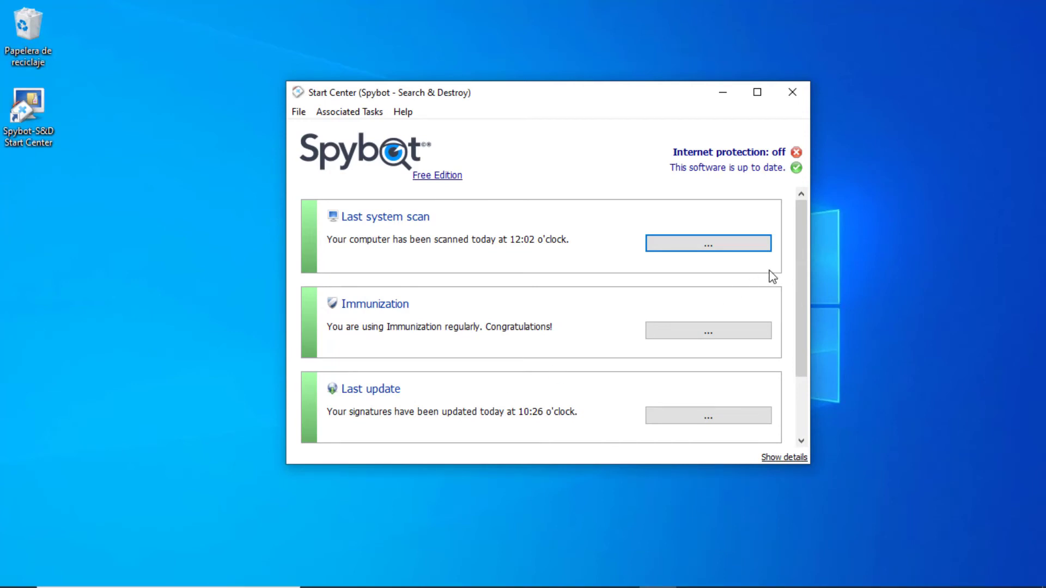
Show the Start Center's detailed tool view and permanently purge the Cache item from Quarantine, accepting the purge for all.
mouse_move(805, 248)
mouse_down()
mouse_move(803, 353)
mouse_move(802, 262)
mouse_up()
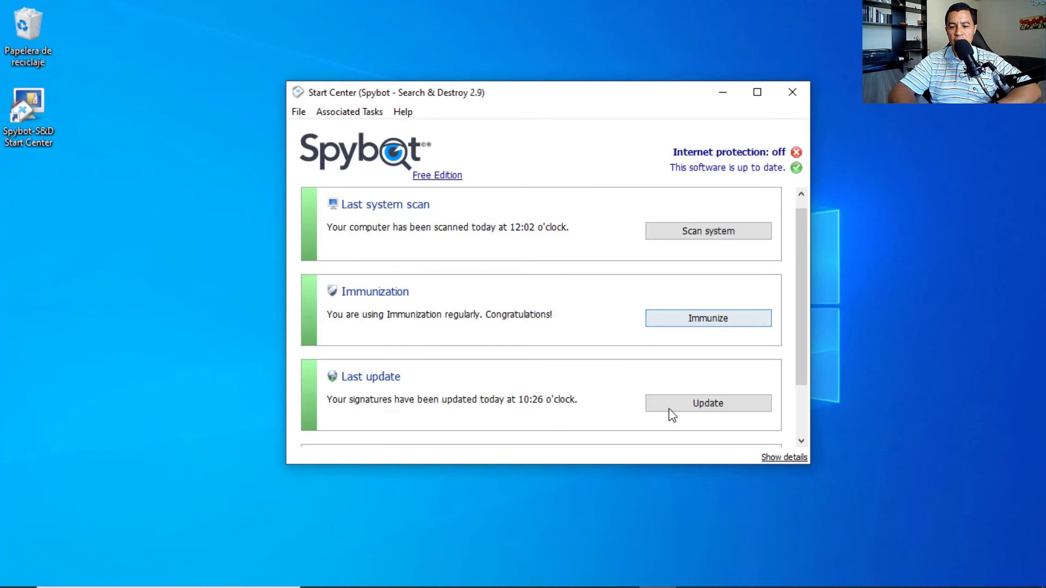
click(780, 460)
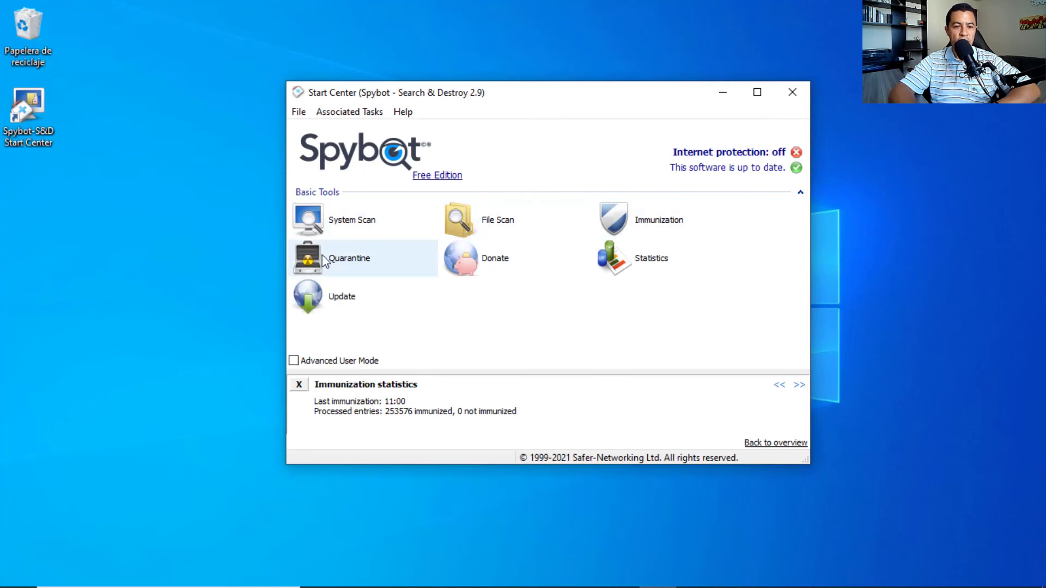
click(351, 264)
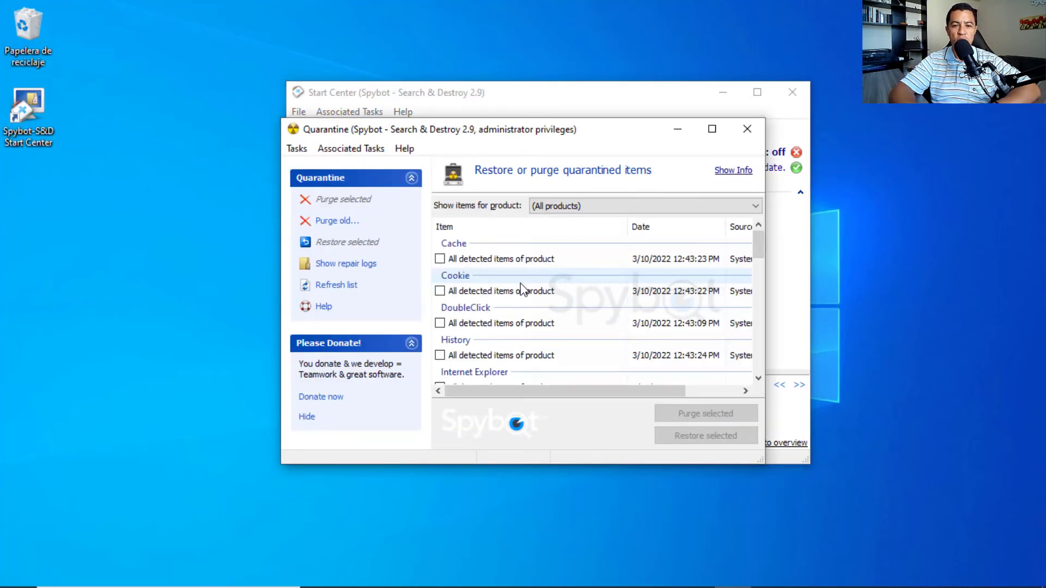
click(713, 129)
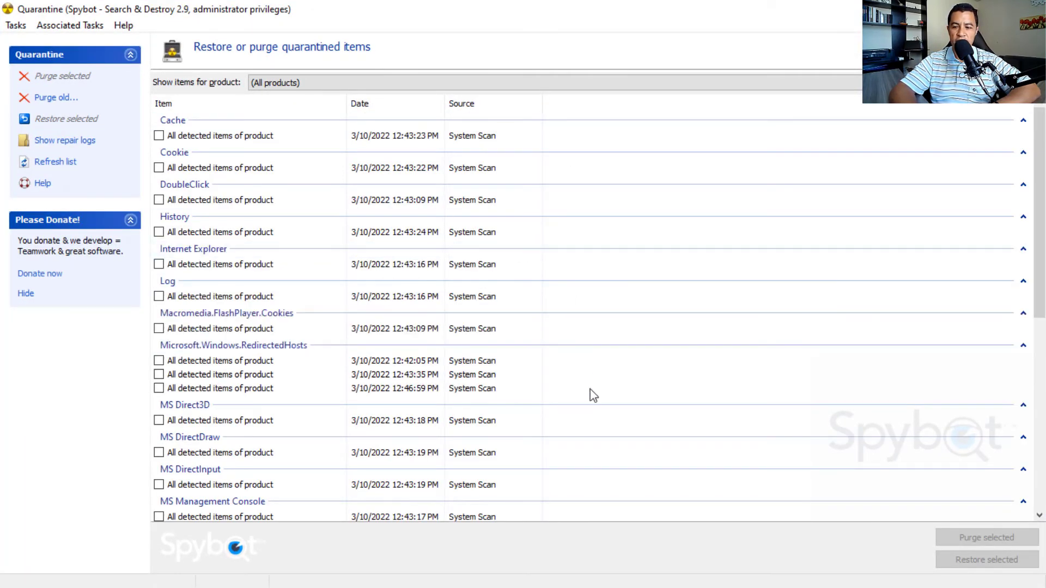
click(159, 136)
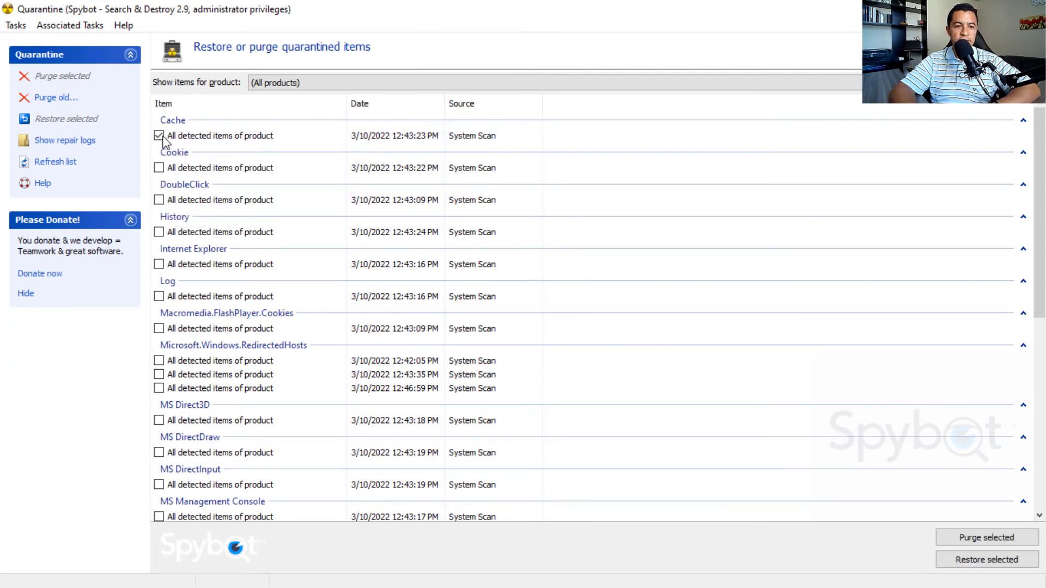
click(992, 537)
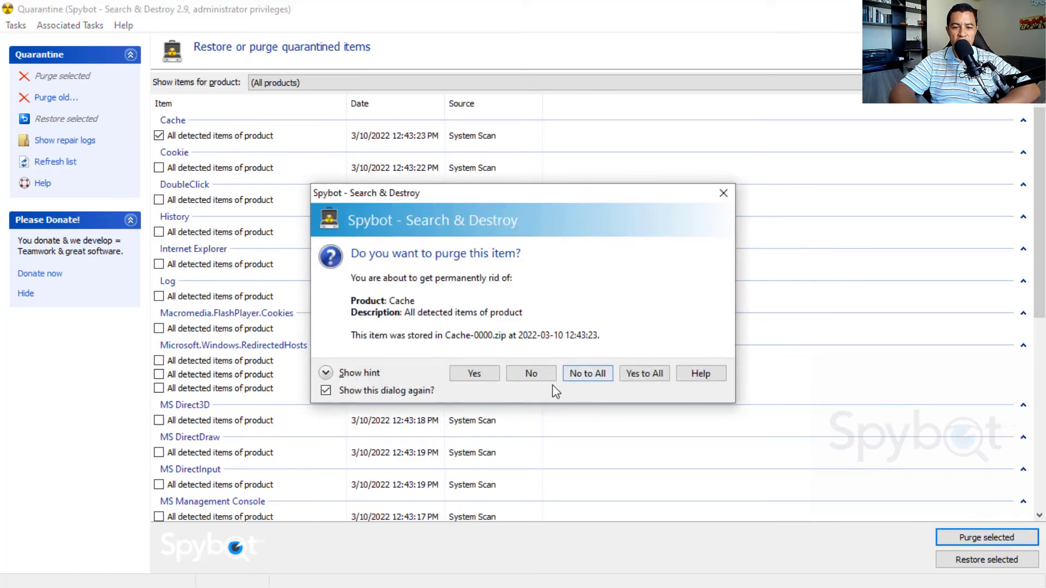
click(649, 376)
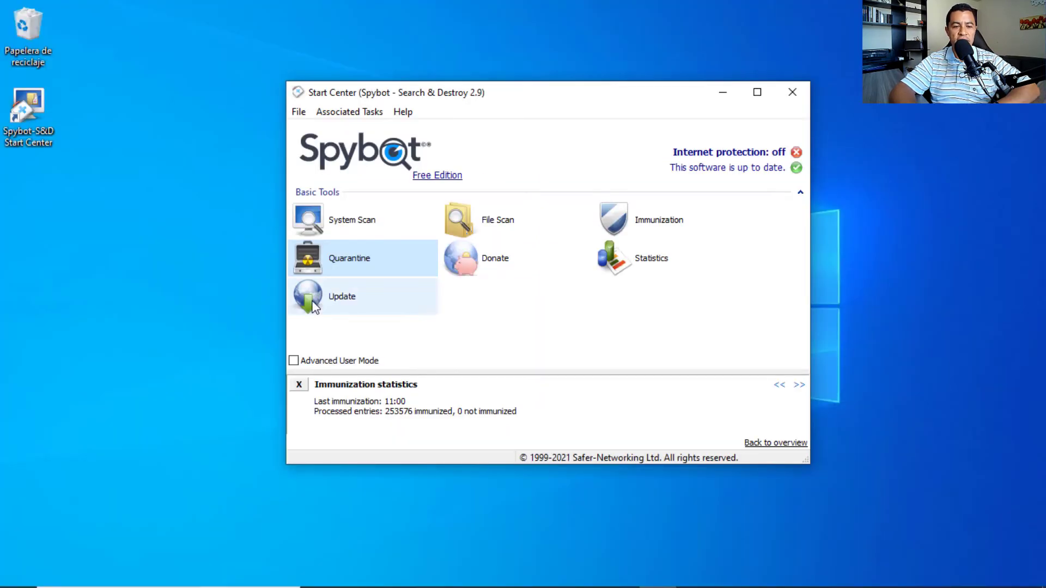
Check the Update tool, and enable Advanced User Mode to review the Advanced Tools and Professional Tools.
click(313, 307)
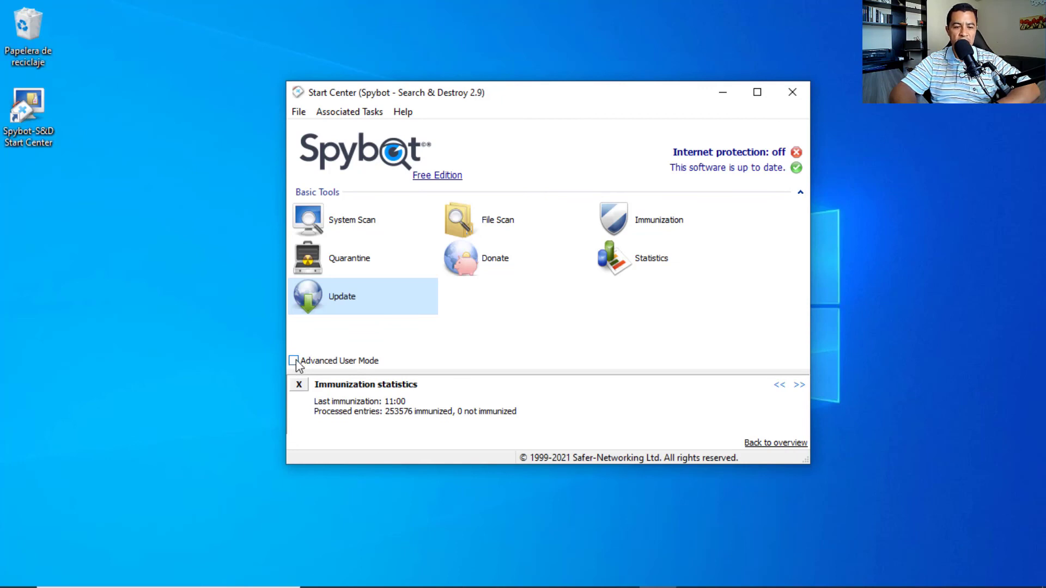
click(294, 361)
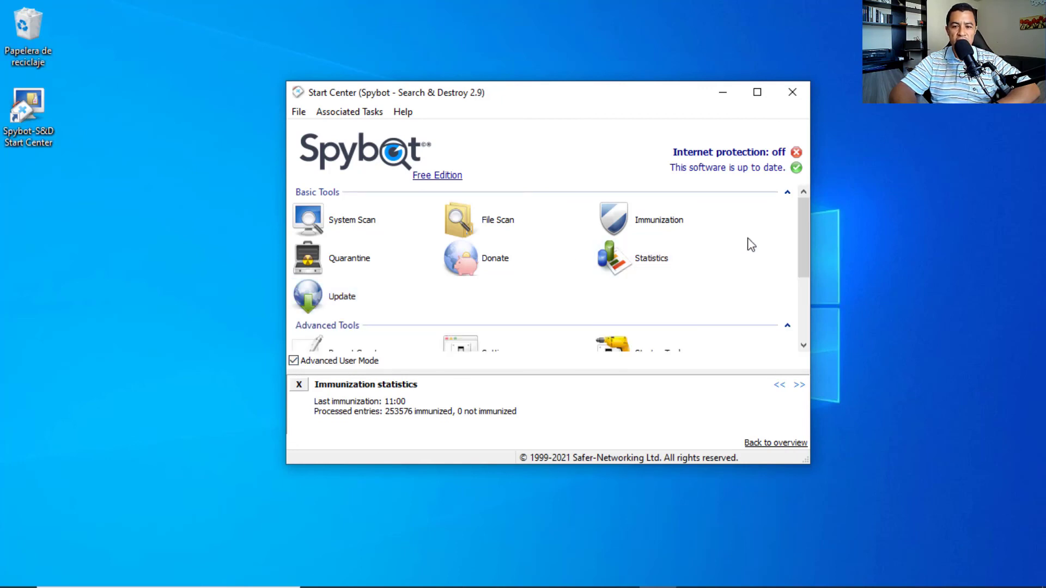
drag(806, 241, 806, 270)
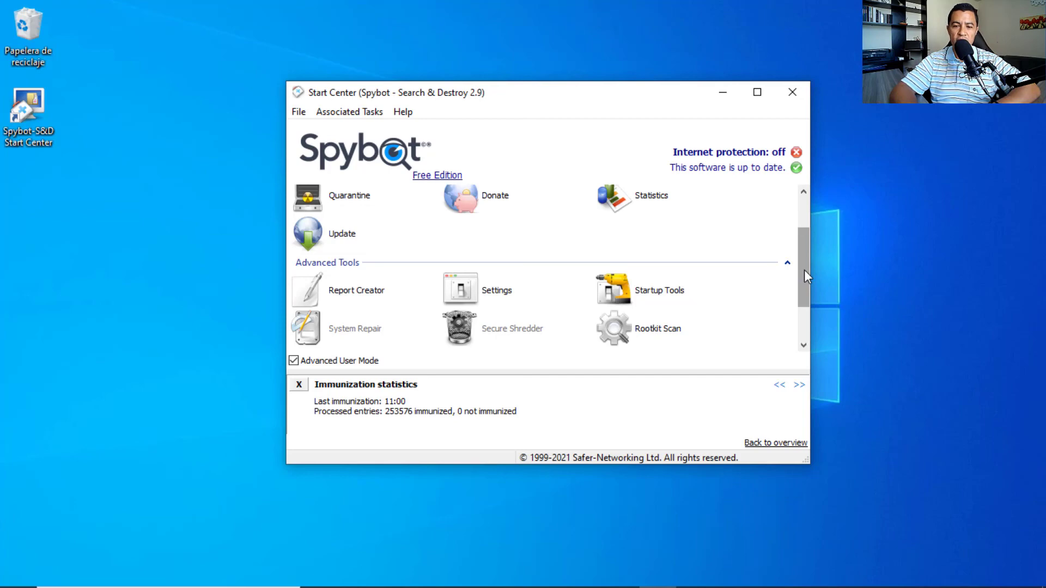
drag(804, 270, 803, 299)
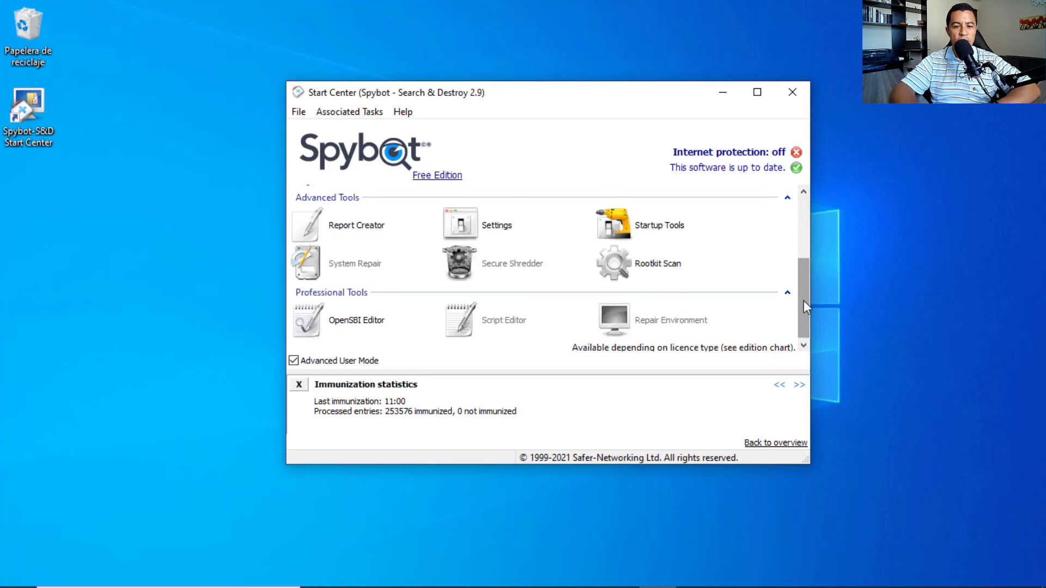